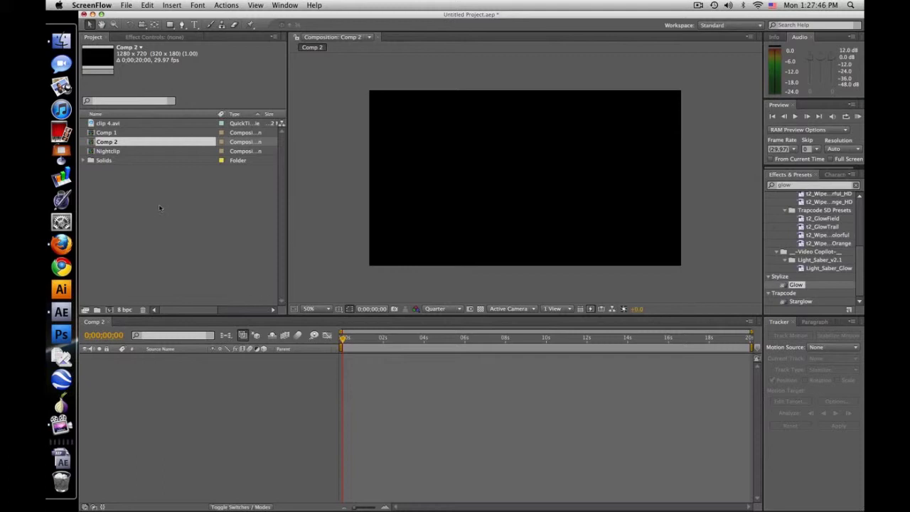
# Create a new composition named Night Clip with the HDV/HDTV 720 29.97 preset.
pyautogui.click(118, 125)
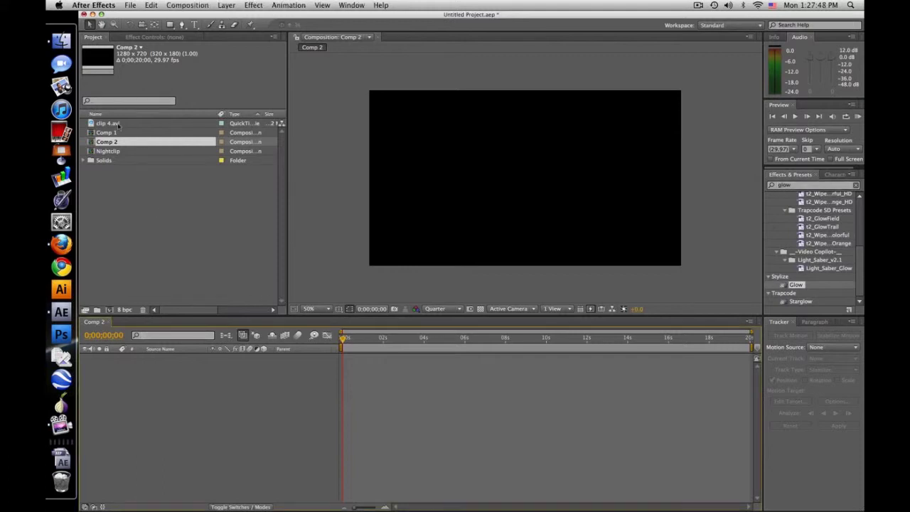
pyautogui.click(114, 125)
pyautogui.click(226, 5)
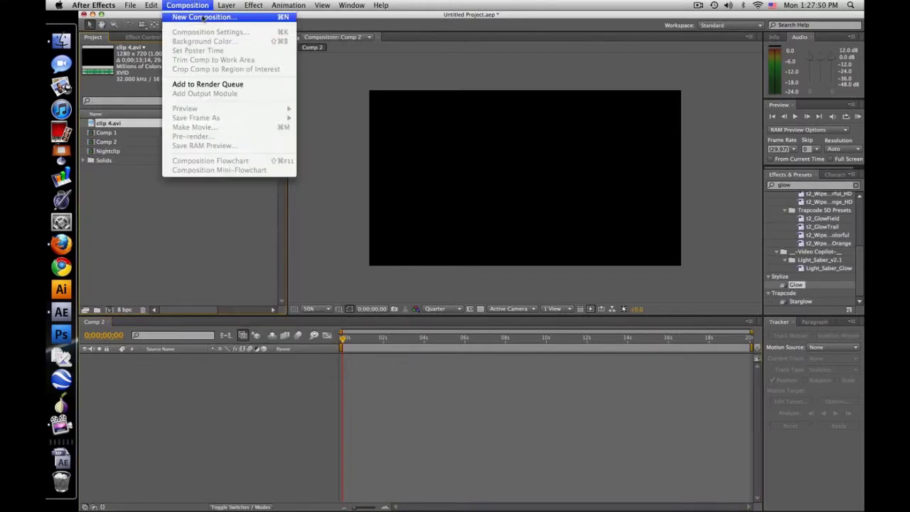
pyautogui.click(204, 16)
pyautogui.write('Night Cl')
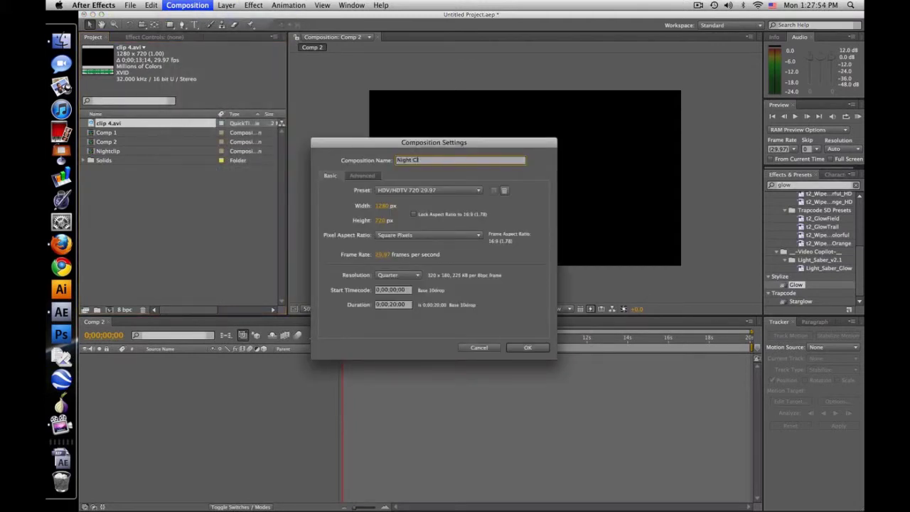
pyautogui.write('ip')
pyautogui.press('Return')
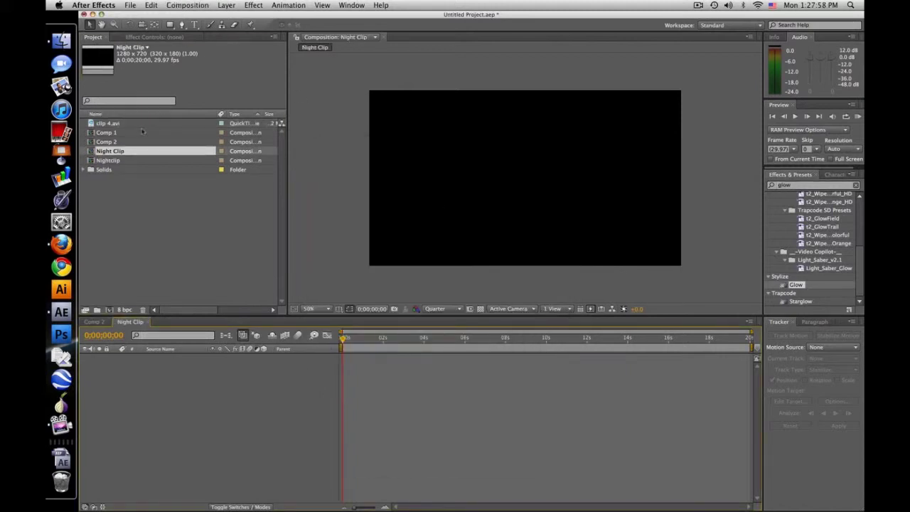
# Add clip 4.avi to the Night Clip composition and slide its layer earlier so it ends just past 6 seconds.
pyautogui.moveTo(114, 124); pyautogui.dragTo(526, 180)
pyautogui.moveTo(406, 359); pyautogui.dragTo(344, 359)
pyautogui.moveTo(458, 361); pyautogui.dragTo(381, 361)
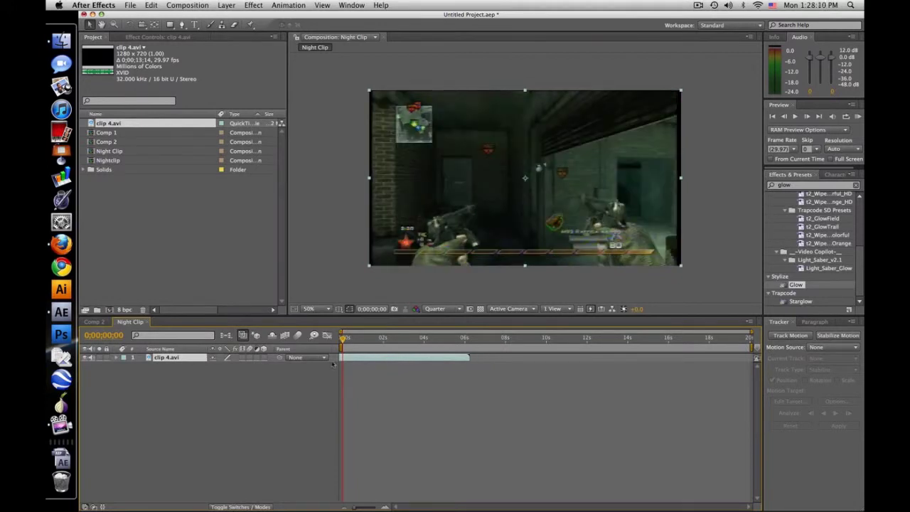
# Set the scale of the clip 4.avi layer to 104%.
pyautogui.press('s')
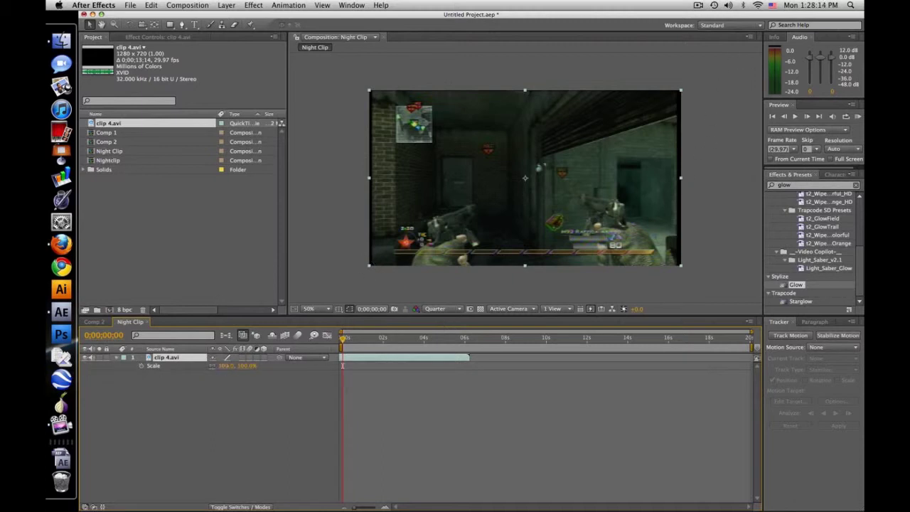
pyautogui.click(225, 365)
pyautogui.write('104')
pyautogui.press('Return')
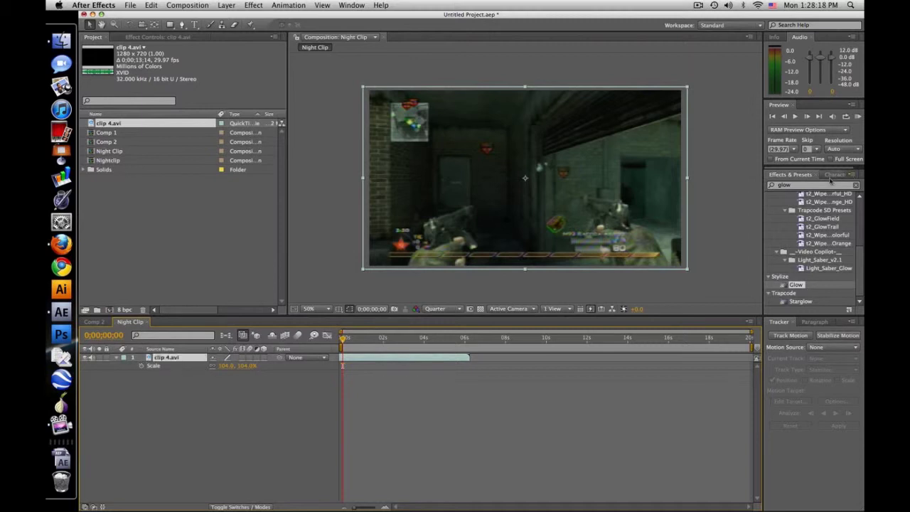
# Apply the Hue/Saturation effect to clip 4.avi and set its Master Saturation to -25.
pyautogui.moveTo(799, 185); pyautogui.dragTo(709, 187)
pyautogui.press('BackSpace')
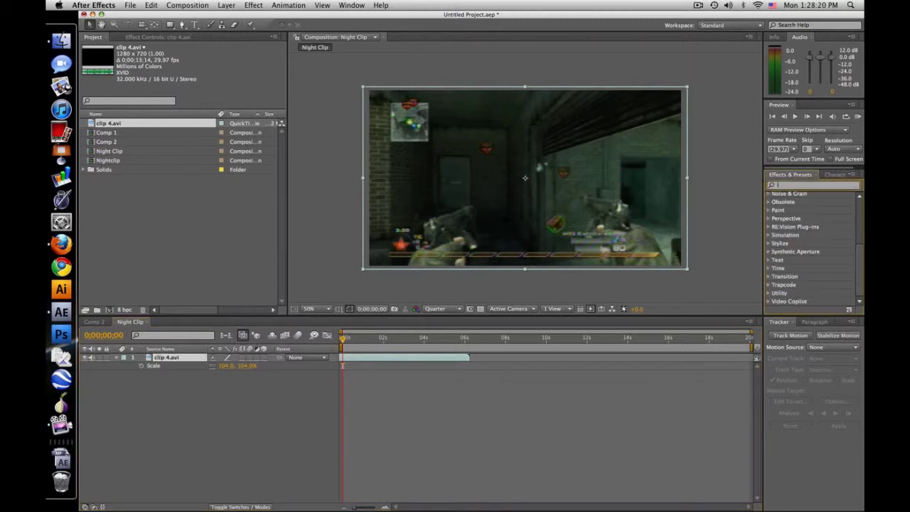
pyautogui.write('satu')
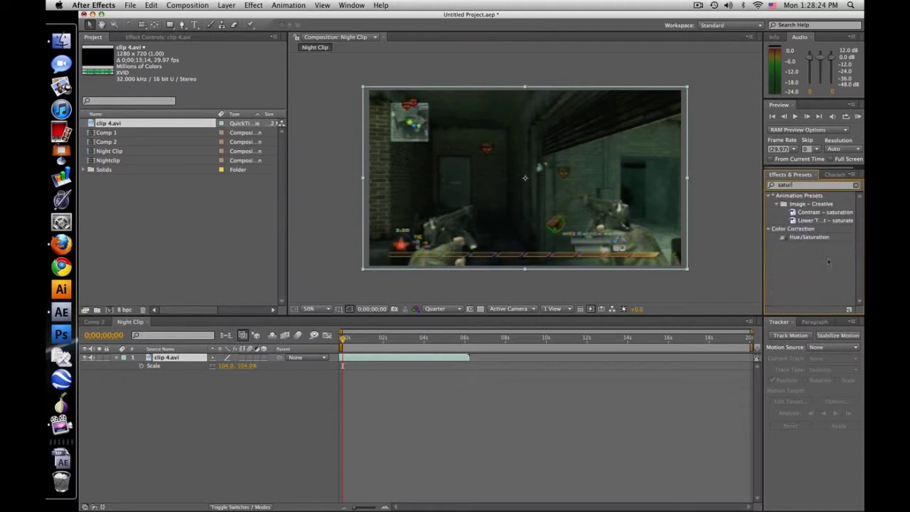
pyautogui.moveTo(808, 239); pyautogui.dragTo(514, 216)
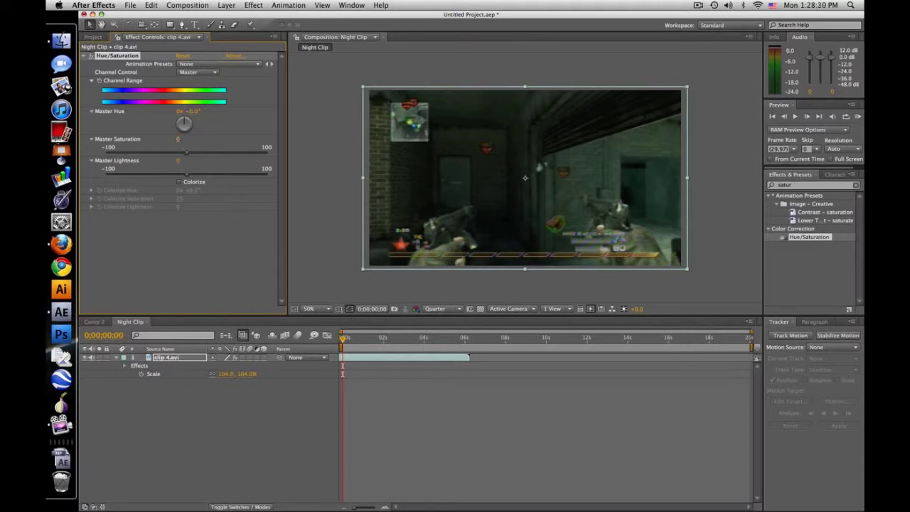
pyautogui.click(178, 139)
pyautogui.write('-25')
pyautogui.press('Return')
# Apply Curves to clip 4.avi and darken the RGB curve by halving its white point and bowing the middle downward.
pyautogui.click(801, 187)
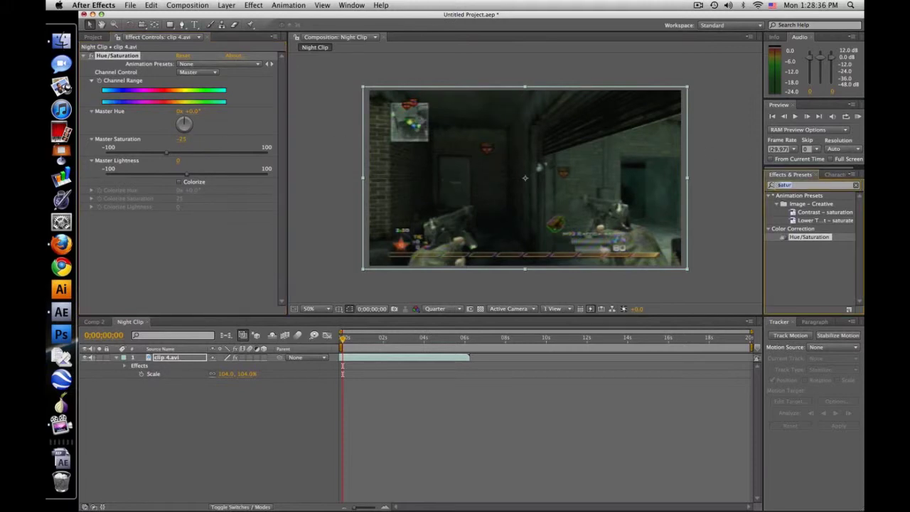
pyautogui.write('curves')
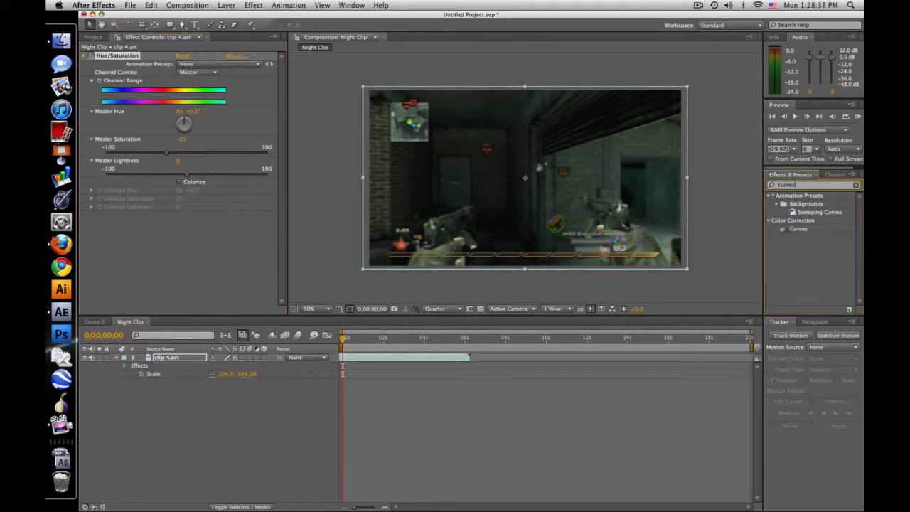
pyautogui.moveTo(805, 229); pyautogui.dragTo(497, 205)
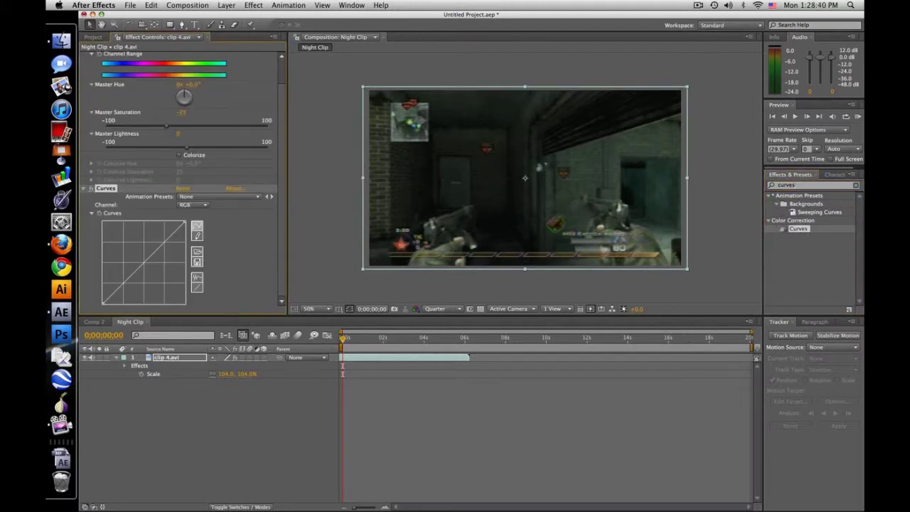
pyautogui.moveTo(342, 338); pyautogui.dragTo(359, 341)
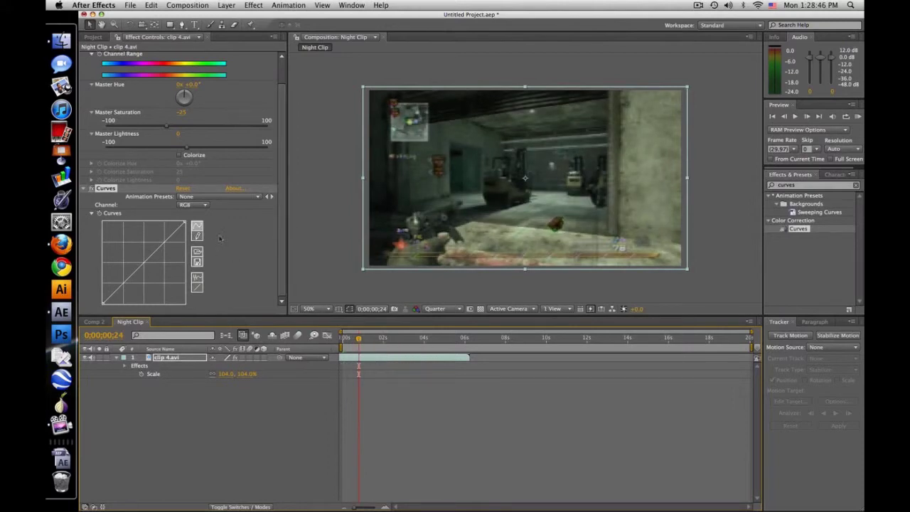
pyautogui.moveTo(185, 222); pyautogui.dragTo(196, 263)
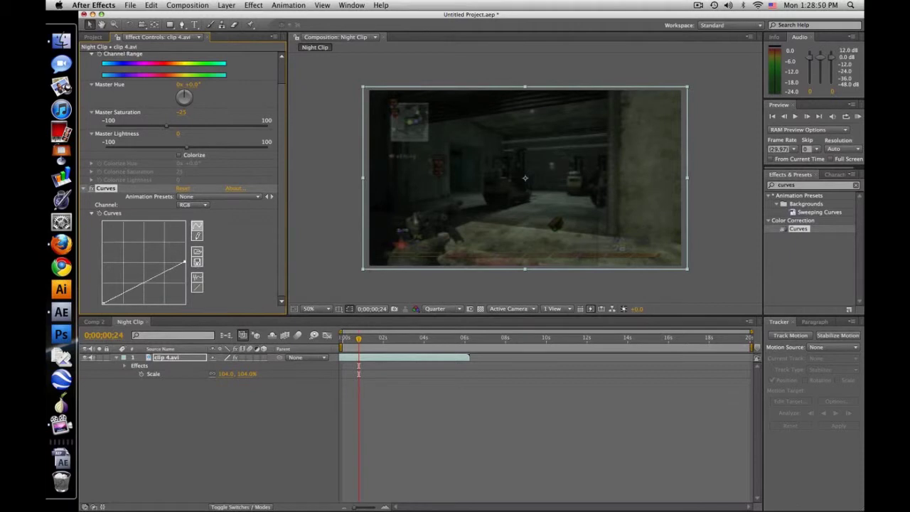
pyautogui.moveTo(126, 291); pyautogui.dragTo(160, 280)
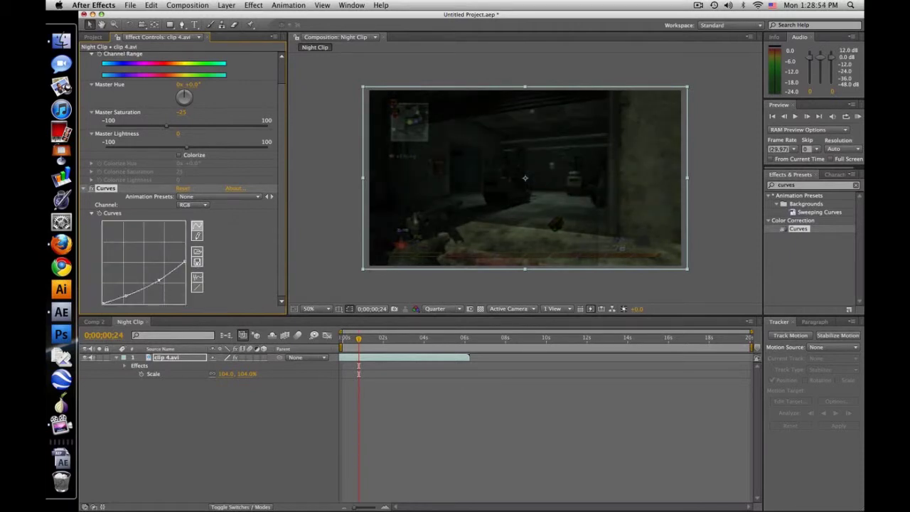
# Lower the Red channel curve by pulling its midpoint down and its white point slightly down.
pyautogui.click(190, 205)
pyautogui.click(188, 213)
pyautogui.moveTo(144, 262); pyautogui.dragTo(148, 267)
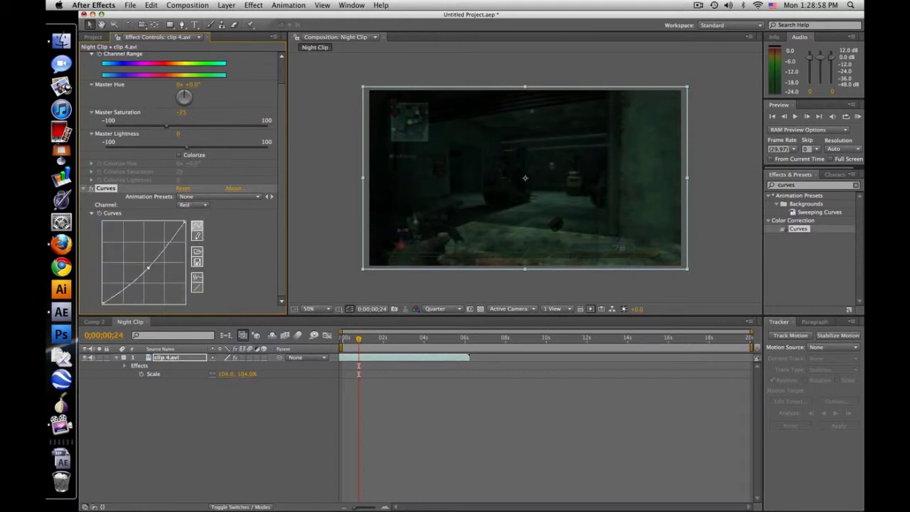
pyautogui.moveTo(185, 221); pyautogui.dragTo(185, 228)
pyautogui.moveTo(148, 267); pyautogui.dragTo(150, 269)
# Raise the midpoint of the Blue channel curve to tint the clip blue, and collapse the Curves and Hue/Saturation settings.
pyautogui.click(191, 205)
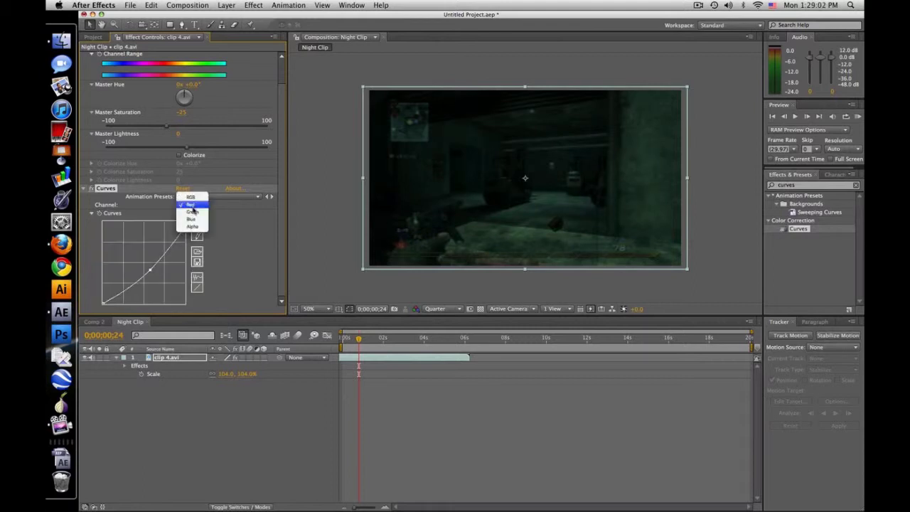
pyautogui.click(191, 218)
pyautogui.moveTo(146, 262); pyautogui.dragTo(136, 250)
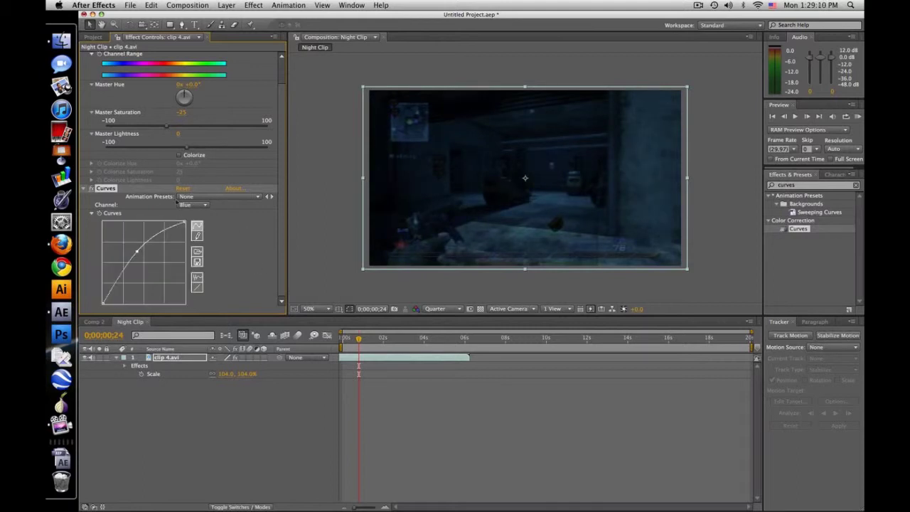
pyautogui.click(85, 188)
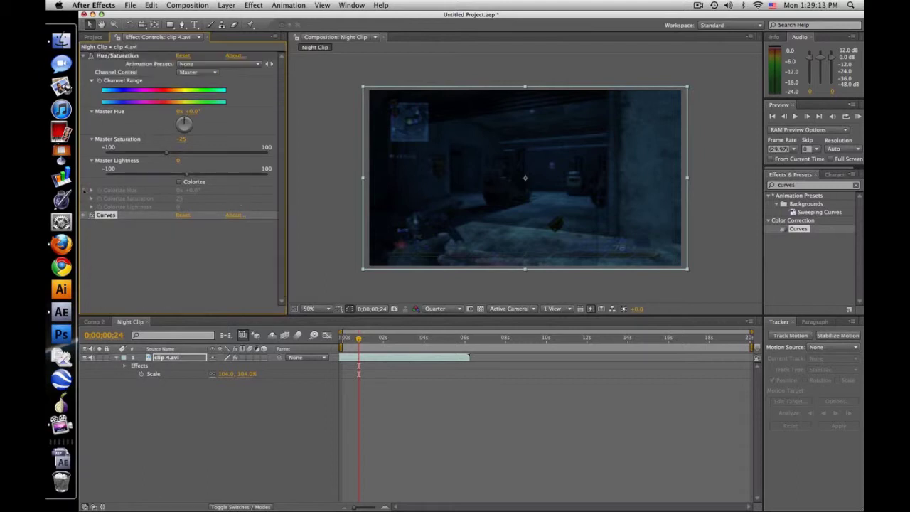
pyautogui.click(83, 55)
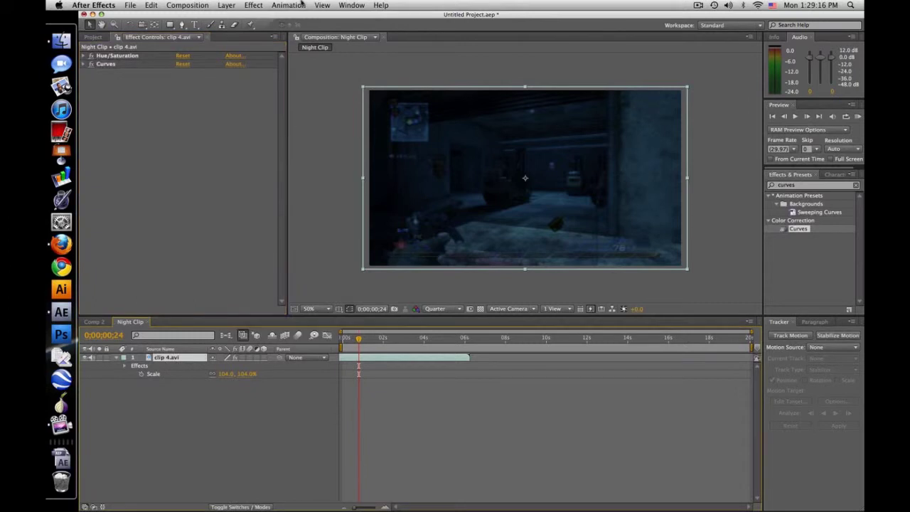
# Create an adjustment layer above clip 4.avi and apply the Stylize Glow effect to it.
pyautogui.click(227, 5)
pyautogui.moveTo(231, 17)
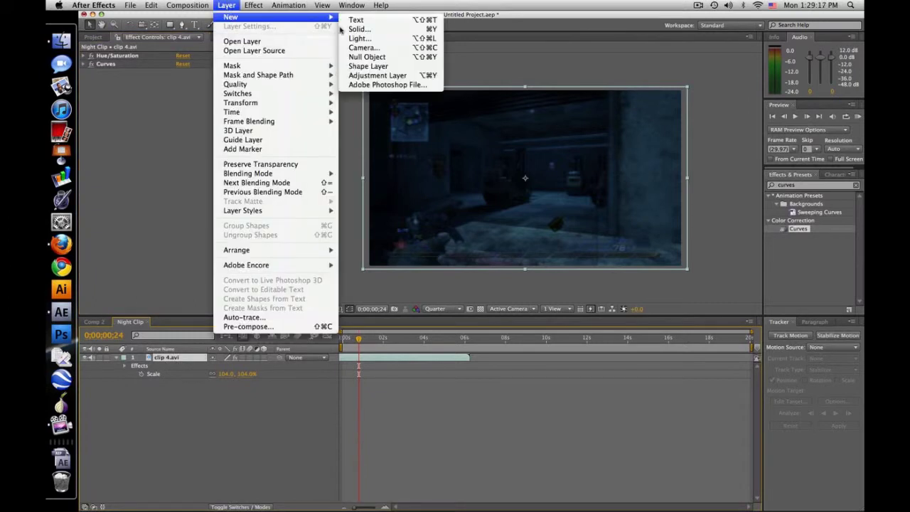
pyautogui.click(389, 75)
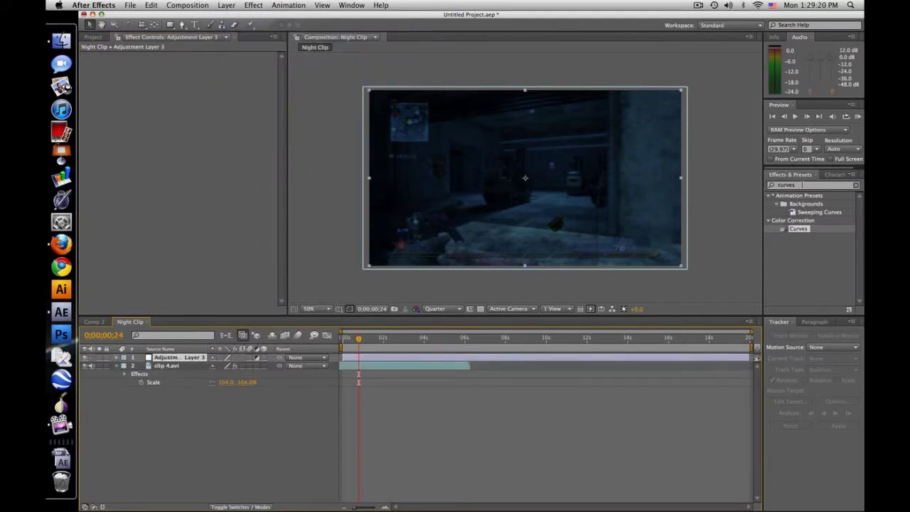
pyautogui.click(802, 185)
pyautogui.write('glow')
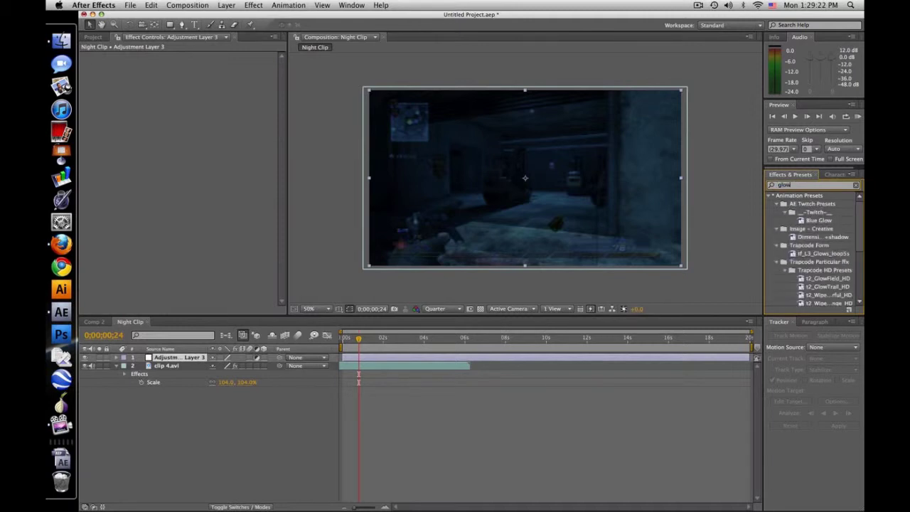
pyautogui.moveTo(858, 226); pyautogui.dragTo(857, 268)
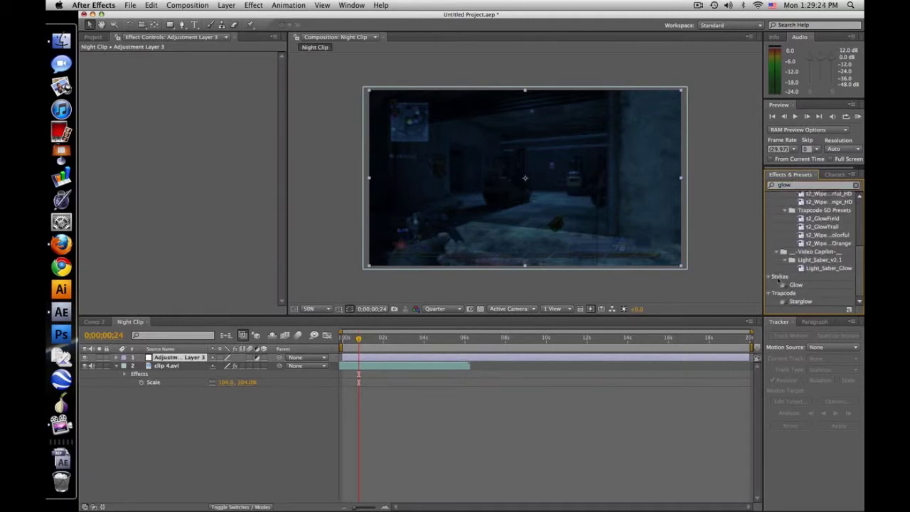
pyautogui.moveTo(798, 284); pyautogui.dragTo(202, 358)
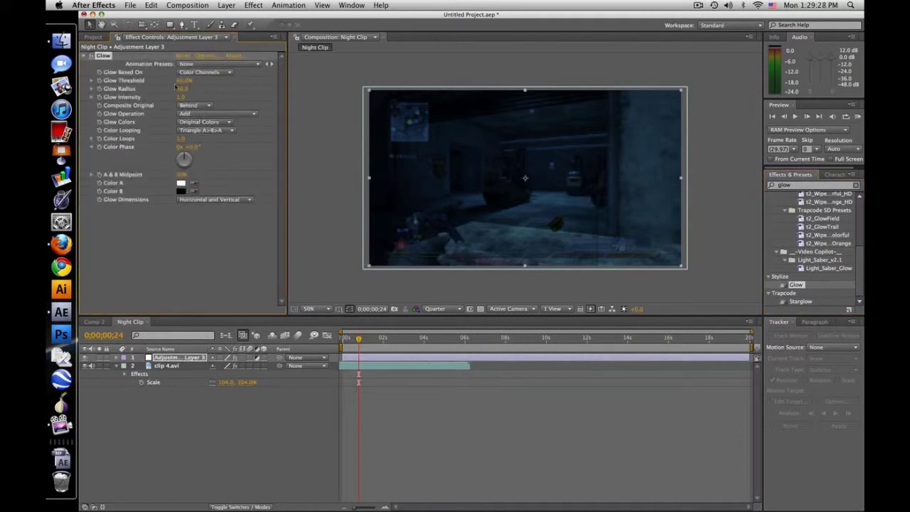
# Set the Glow threshold to about 22.7% and its intensity to 0.3, checking other frames, and collapse the effect.
pyautogui.moveTo(183, 81); pyautogui.dragTo(150, 97)
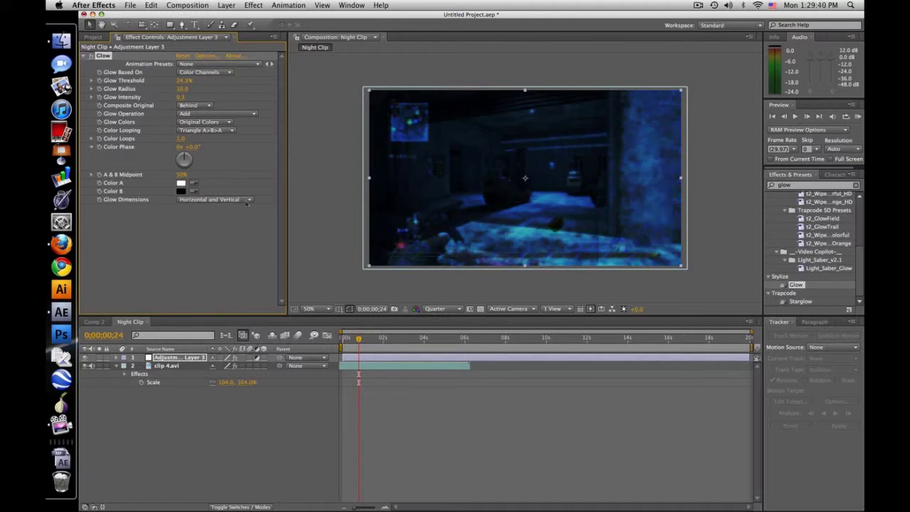
pyautogui.click(397, 339)
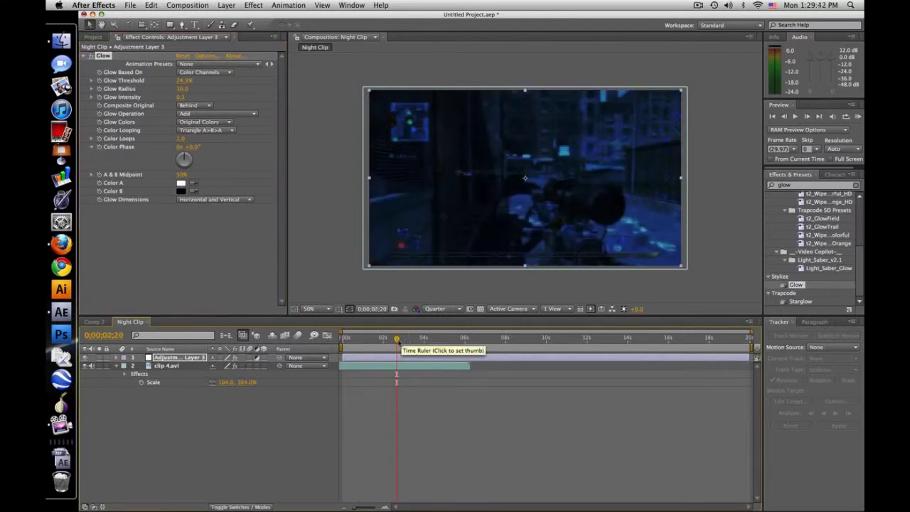
pyautogui.click(388, 339)
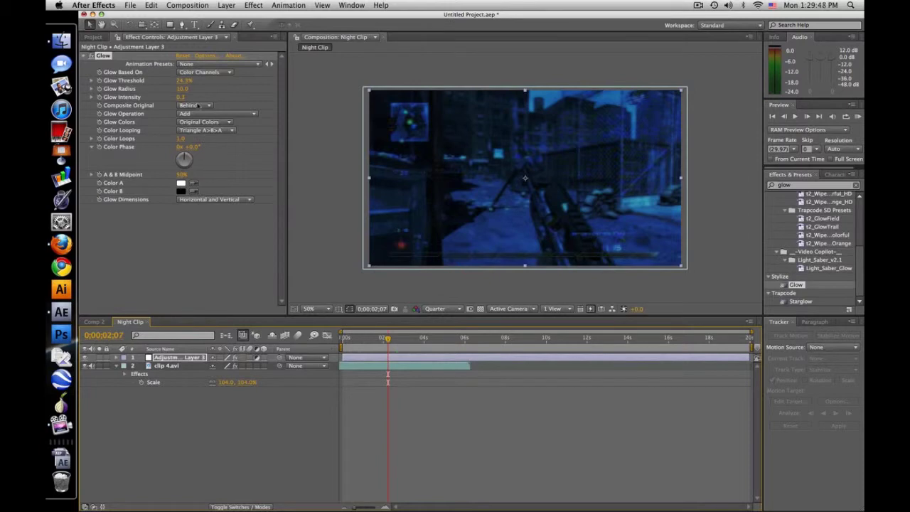
pyautogui.moveTo(183, 81); pyautogui.dragTo(175, 82)
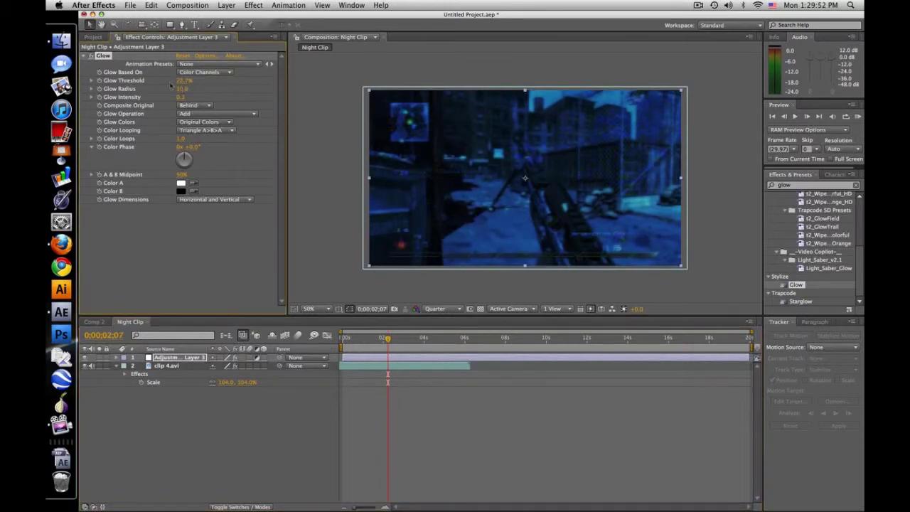
pyautogui.click(86, 56)
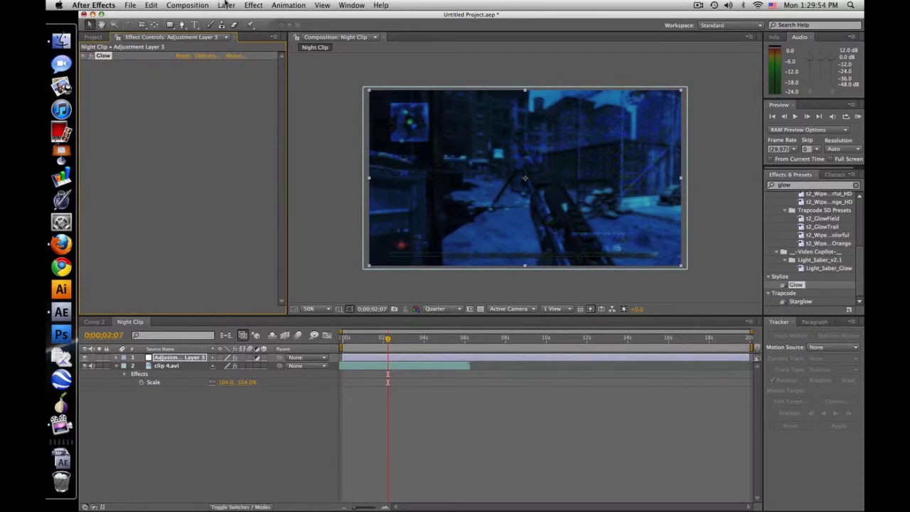
# Create a second adjustment layer on top of the stack and apply the Fast Blur effect to it.
pyautogui.click(226, 5)
pyautogui.moveTo(229, 17)
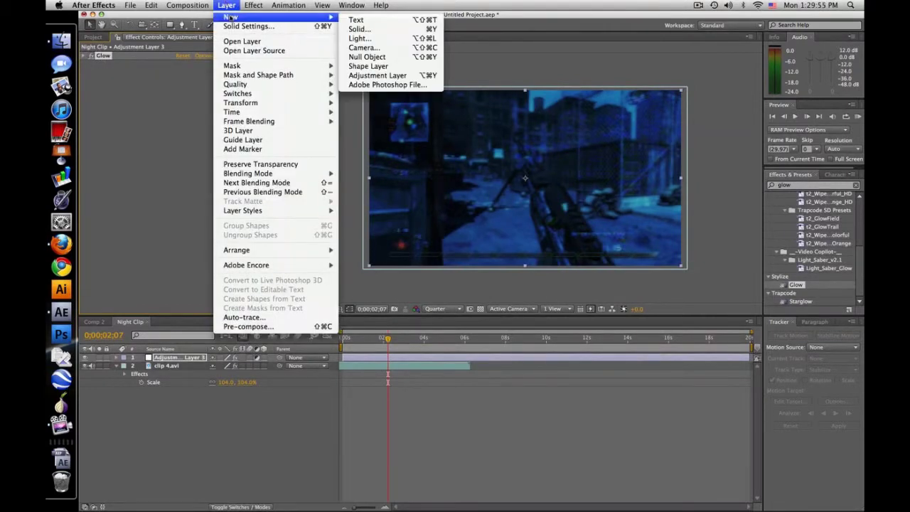
pyautogui.click(384, 75)
pyautogui.moveTo(801, 187); pyautogui.dragTo(762, 186)
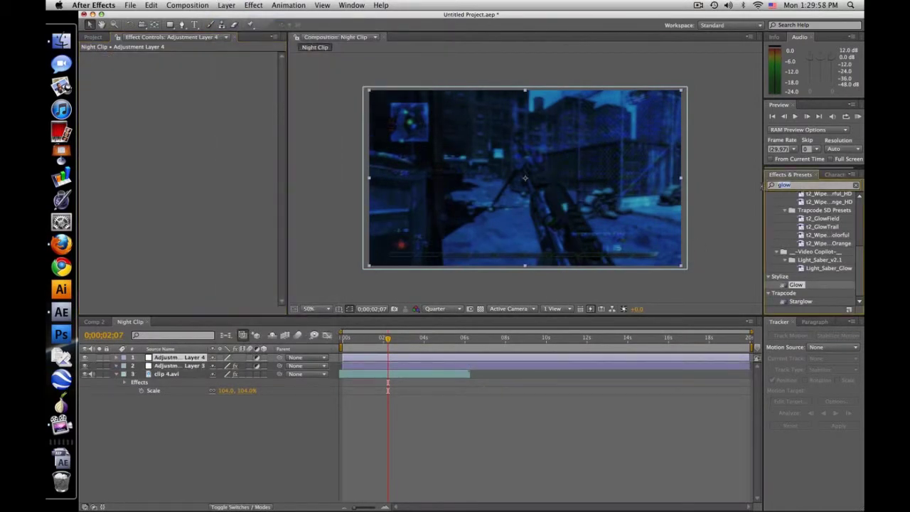
pyautogui.write('fast')
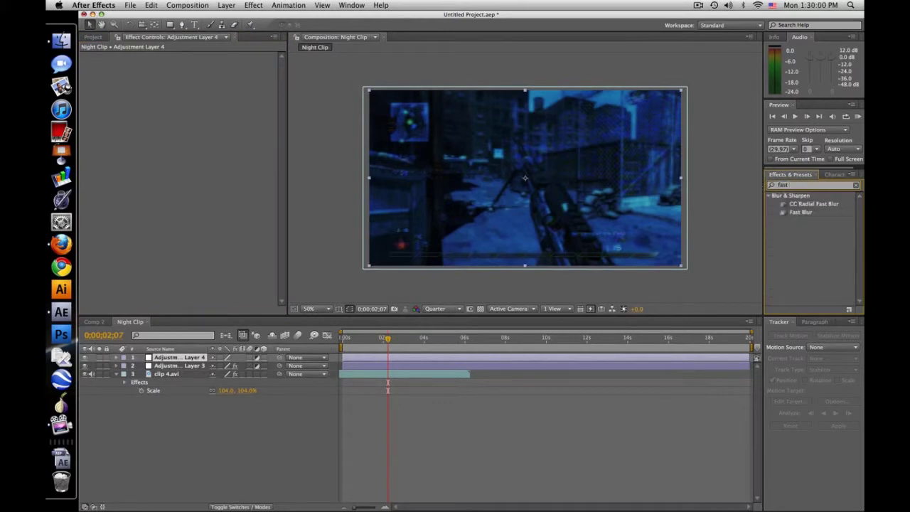
pyautogui.moveTo(810, 214); pyautogui.dragTo(199, 357)
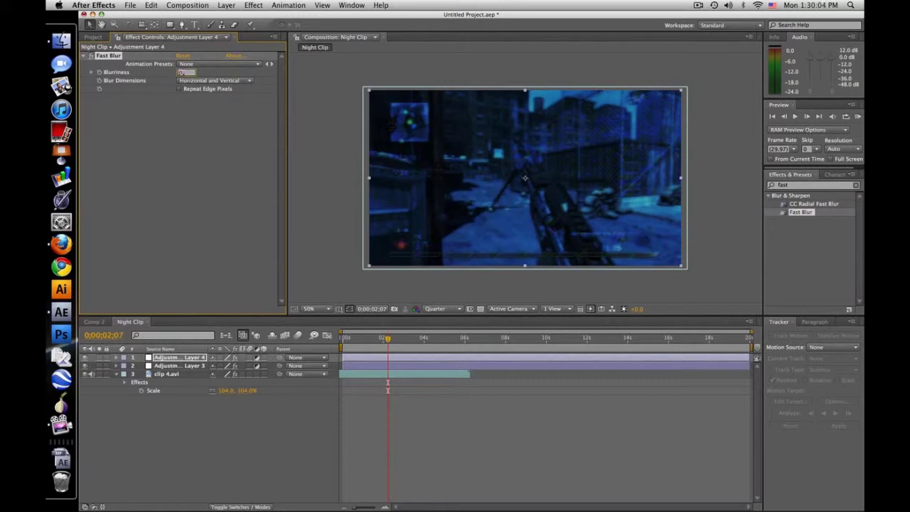
# Set the Fast Blur blurriness to 50 and draw a rectangular mask on its adjustment layer, slightly inset from the frame edges.
pyautogui.write('50')
pyautogui.press('Return')
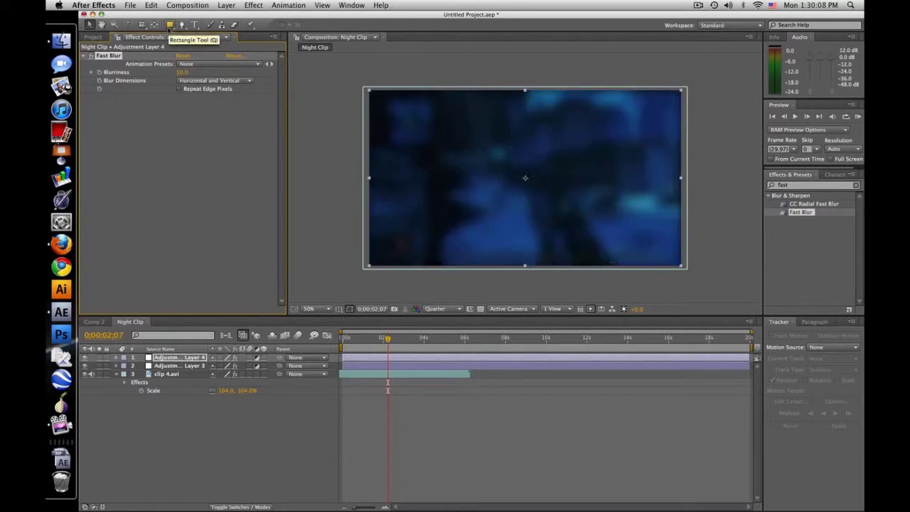
pyautogui.moveTo(171, 27); pyautogui.dragTo(194, 24)
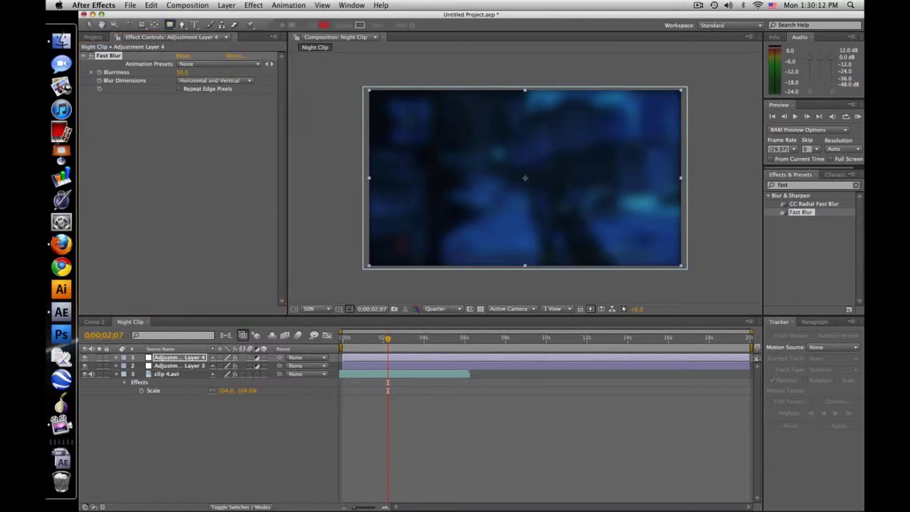
pyautogui.moveTo(398, 112); pyautogui.dragTo(655, 247)
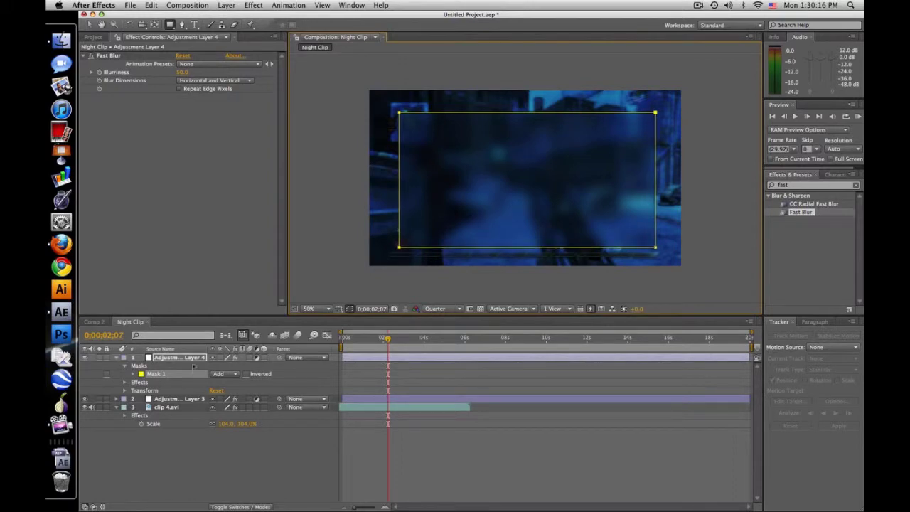
# Set the rectangular mask's mode to Subtract and its feather to 300 pixels, and deselect the layer.
pyautogui.click(231, 374)
pyautogui.click(228, 380)
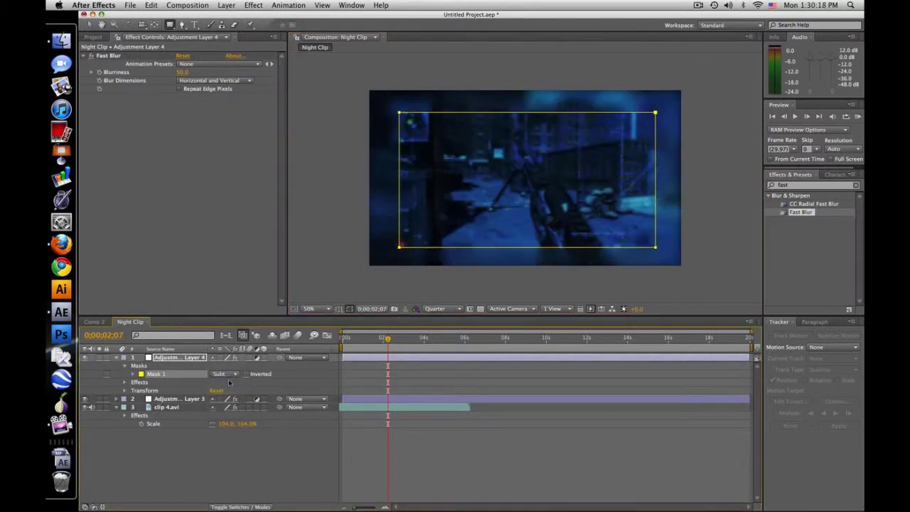
pyautogui.press('f')
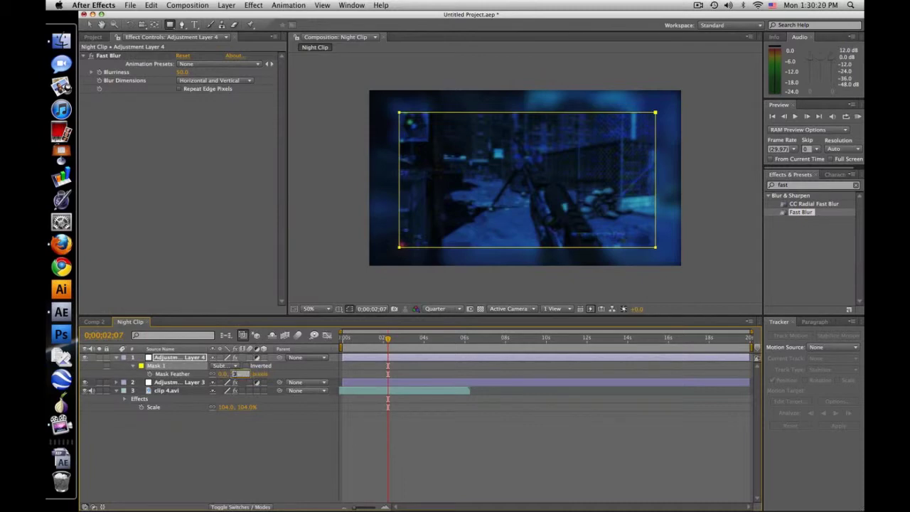
pyautogui.press('Return')
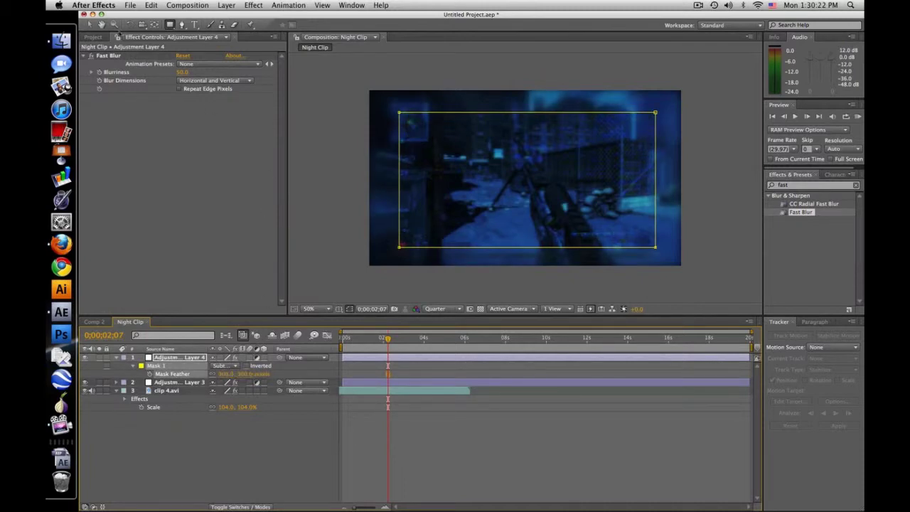
pyautogui.click(90, 25)
pyautogui.click(310, 162)
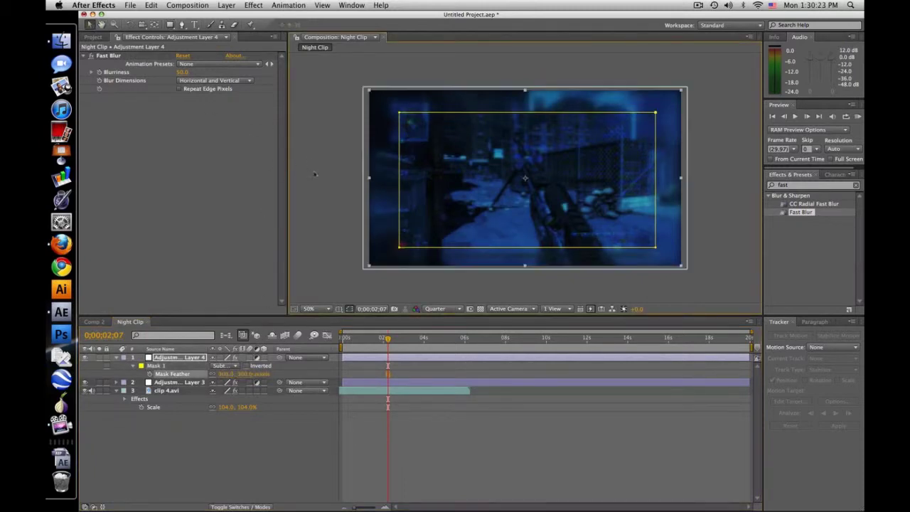
pyautogui.click(302, 210)
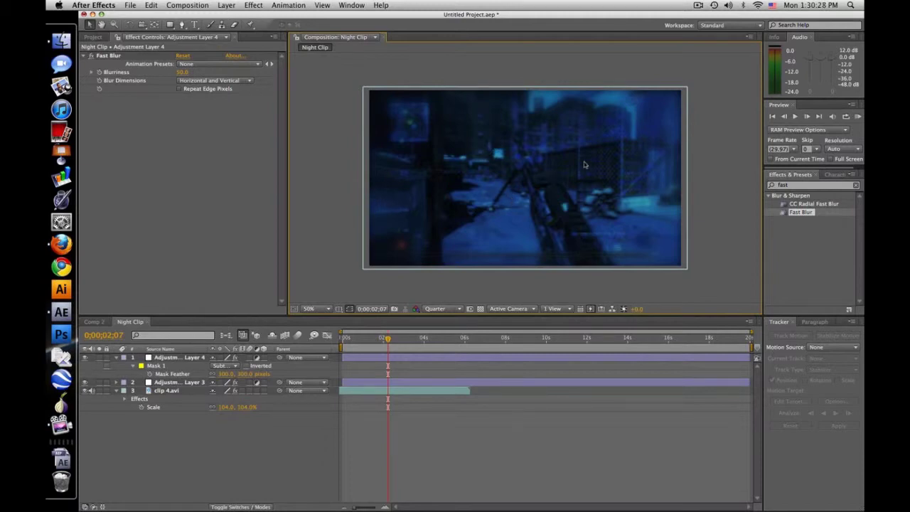
# Enable Repeat Edge Pixels for the Fast Blur and check the look on other frames up to the end of the clip.
pyautogui.click(374, 339)
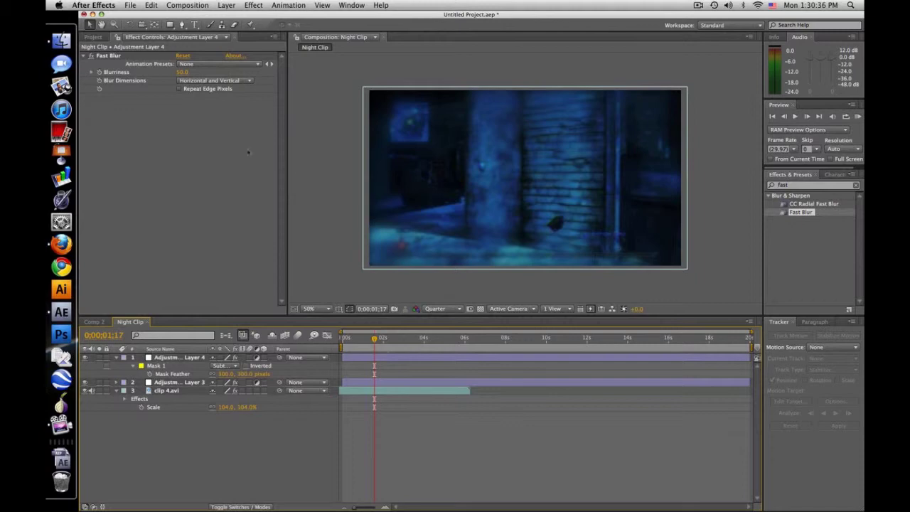
pyautogui.click(180, 89)
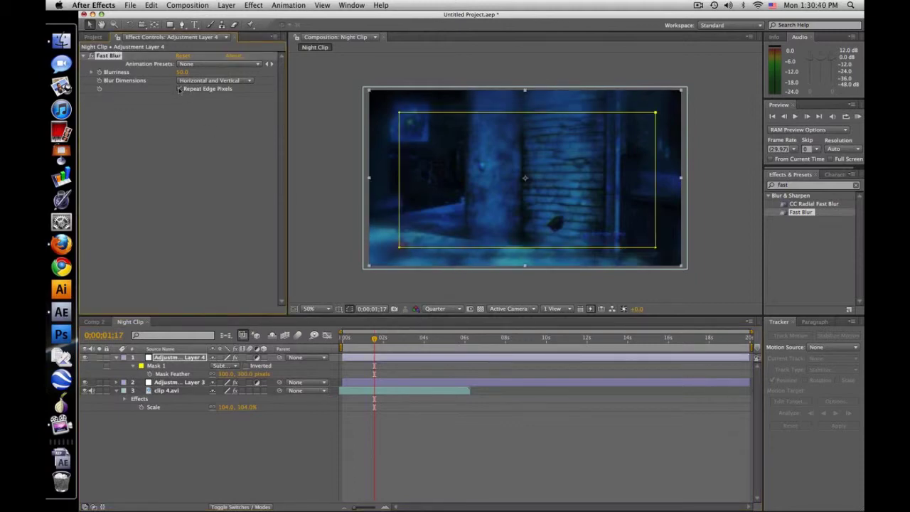
pyautogui.click(329, 175)
pyautogui.moveTo(374, 339); pyautogui.dragTo(469, 341)
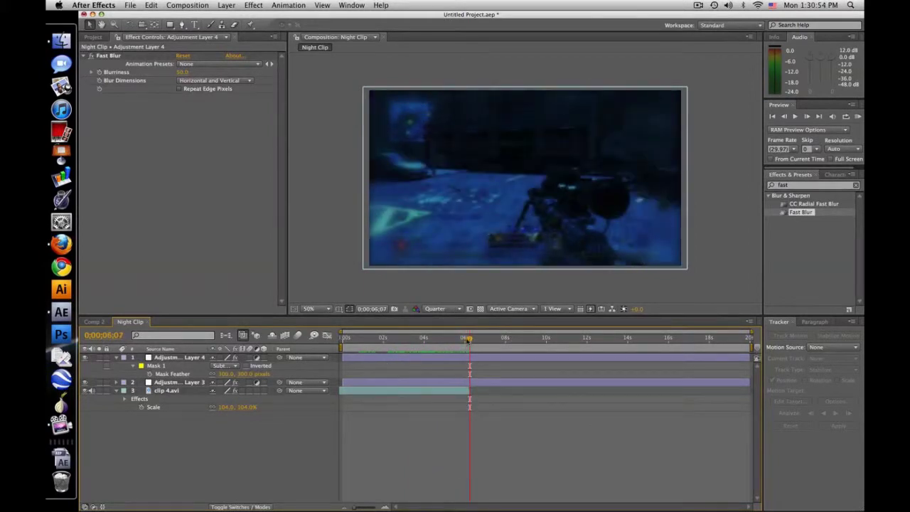